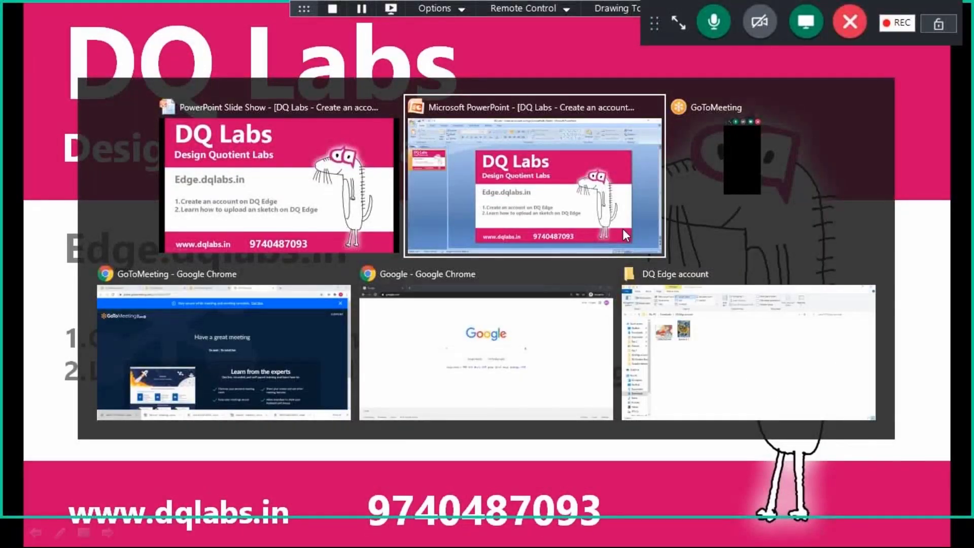
key("alt+Tab")
key("alt+Tab")
key("alt+Tab")
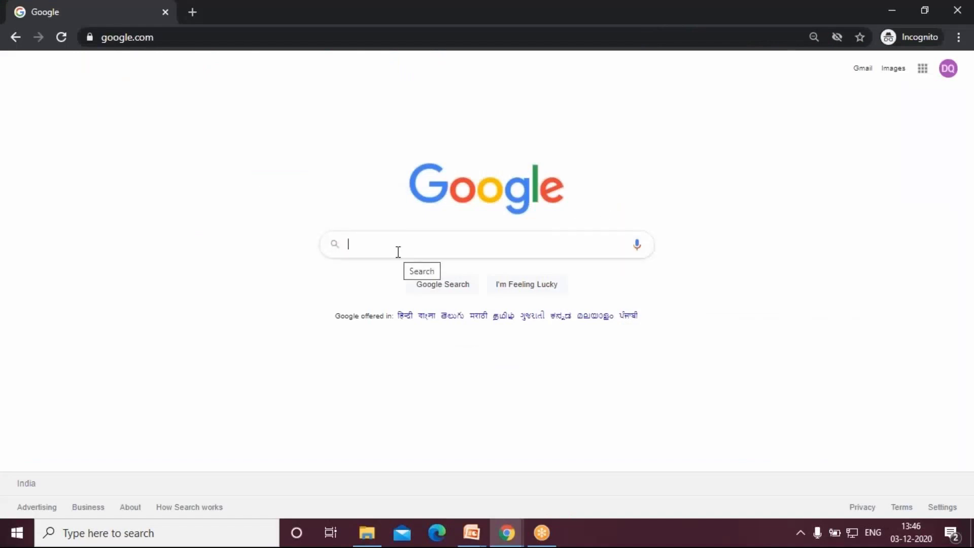
Search Google for edge.dqlabs and open the DQ Edge site from the results
type("edge.")
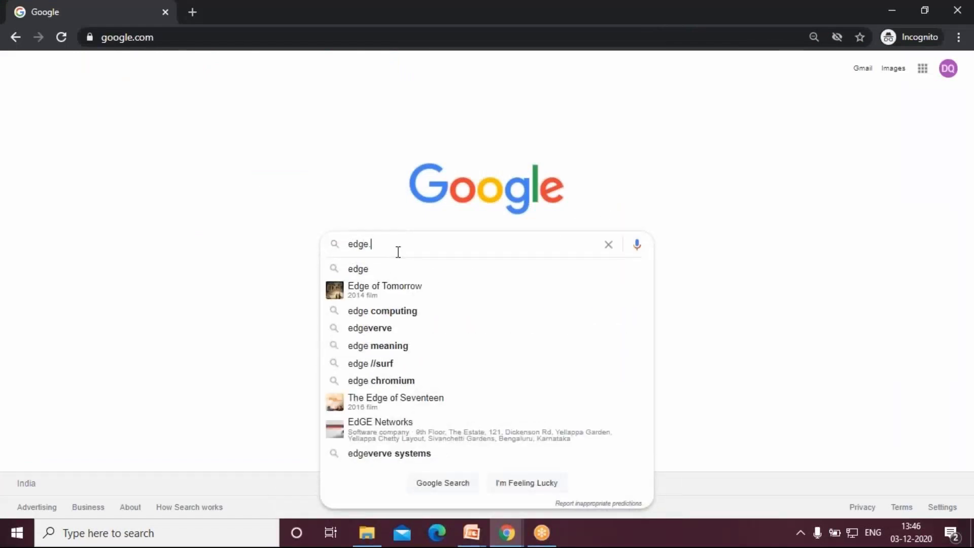
type("dqlabs.in")
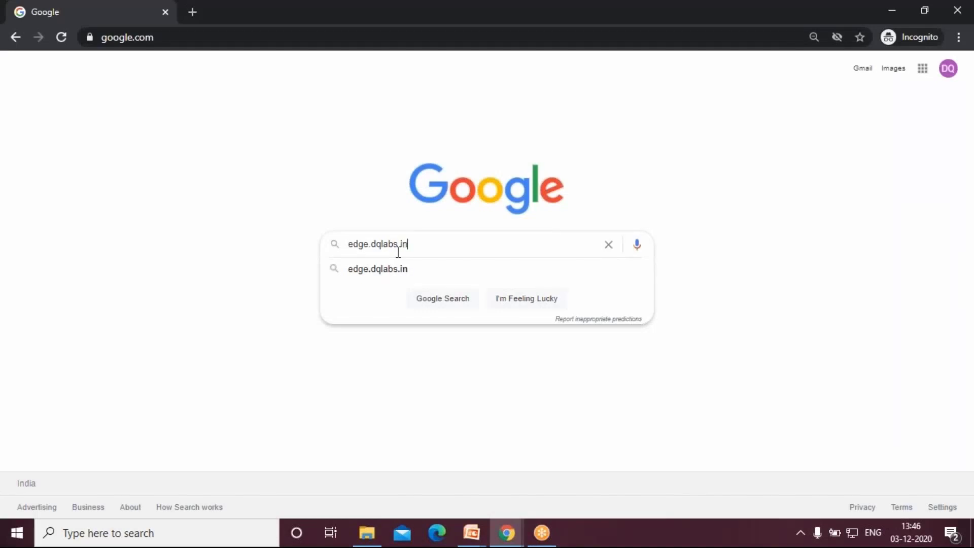
key("Return")
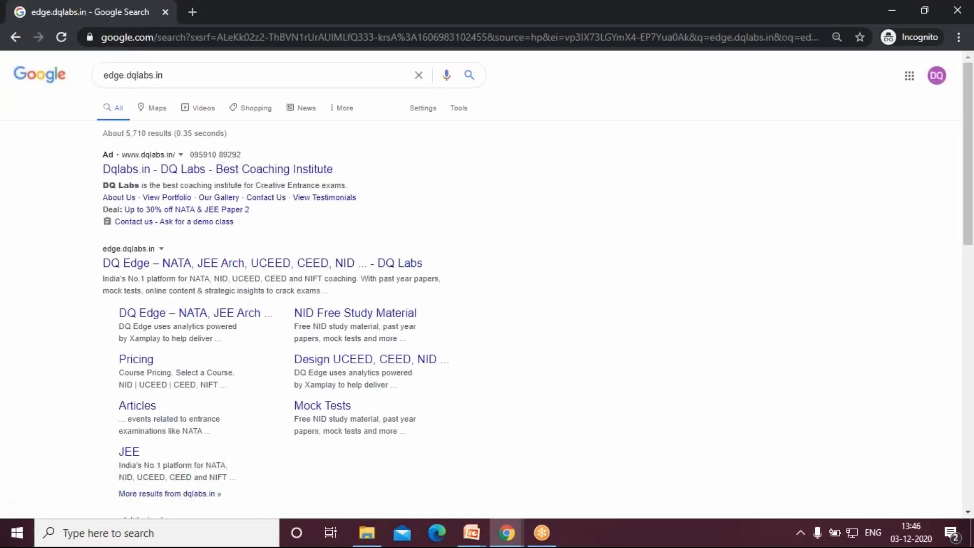
left_click(236, 270)
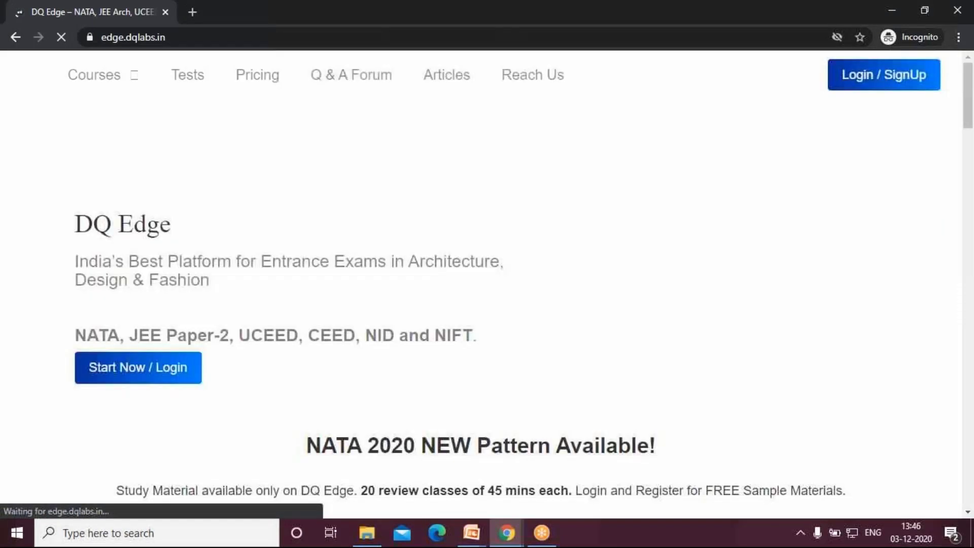
Log in to DQ Edge through Login / SignUp using the student Google account
left_click(174, 35)
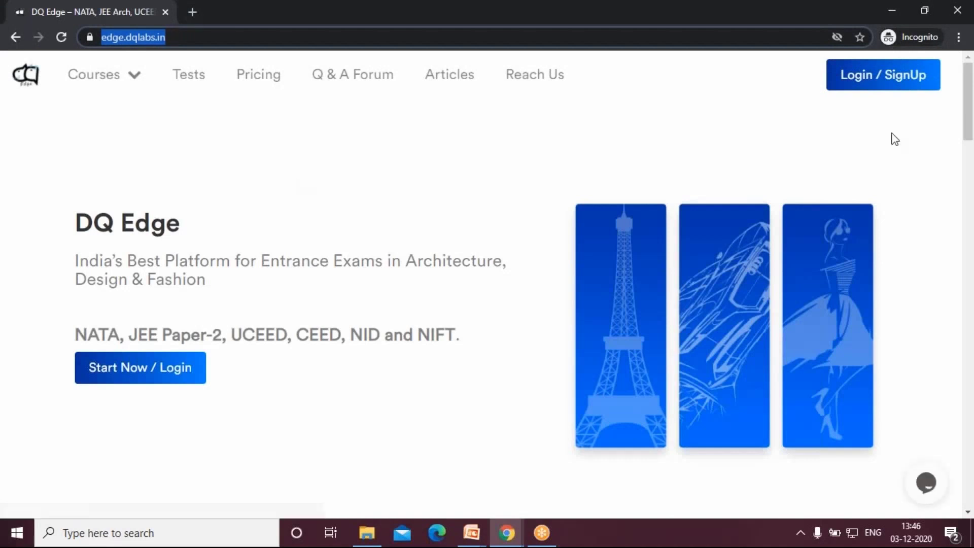
left_click(893, 80)
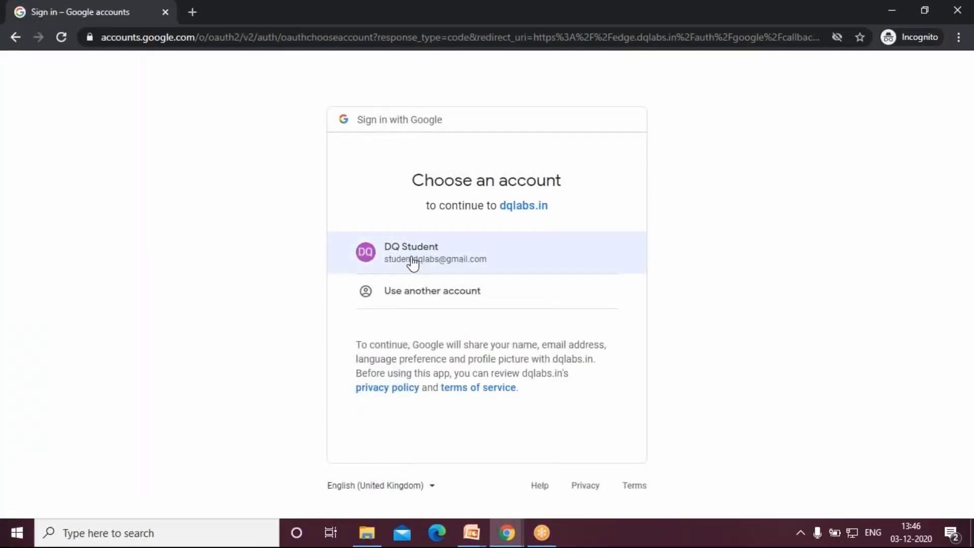
left_click(471, 261)
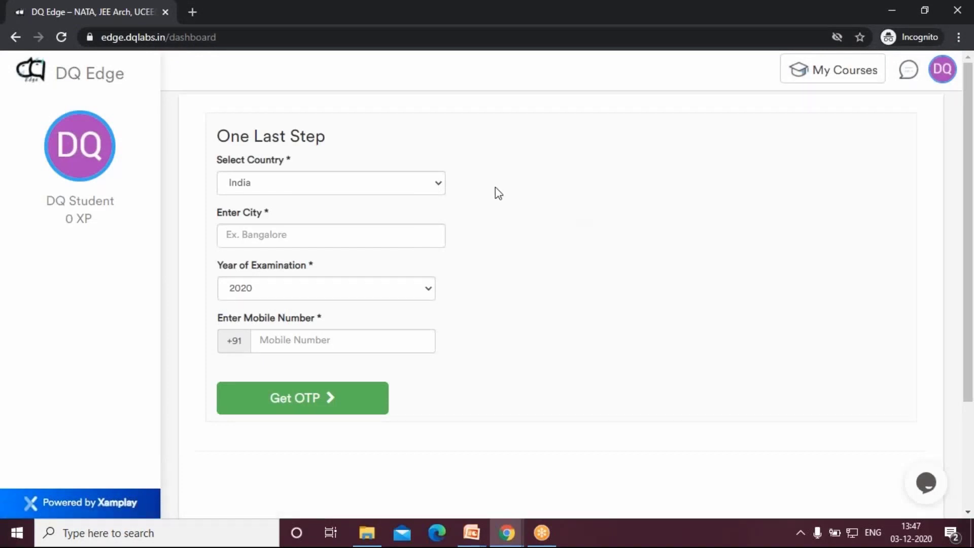
Keep India as the country and enter Bangalore as the city
left_click(436, 187)
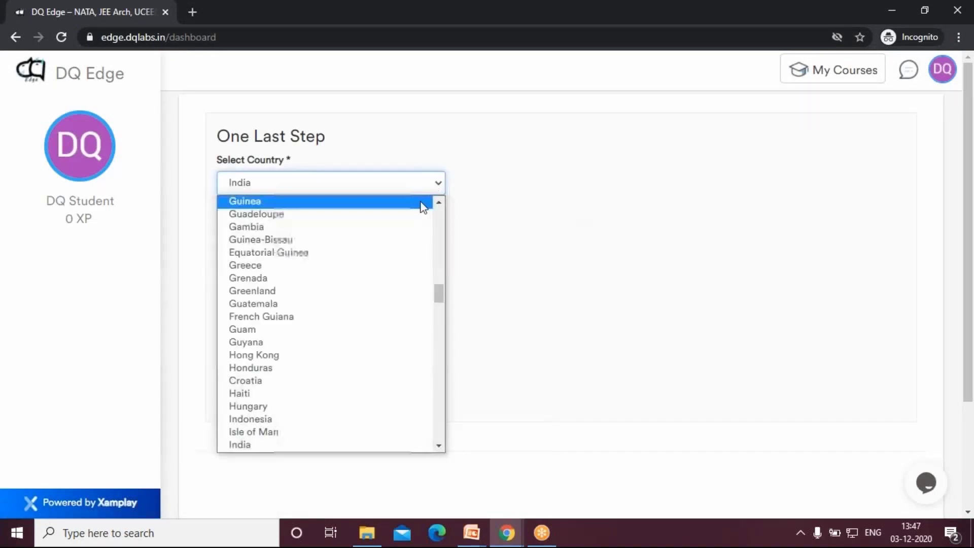
scroll(424, 203, "up", 1)
left_click(352, 188)
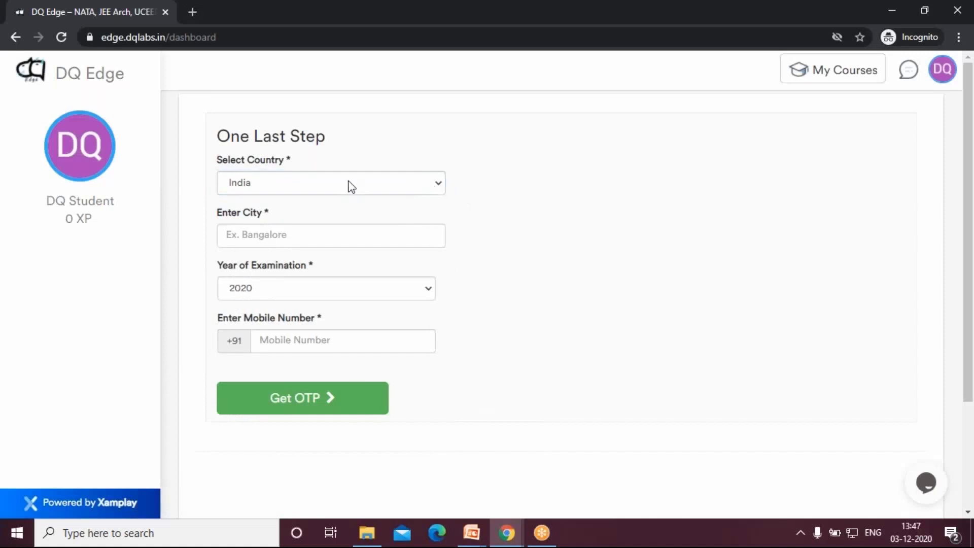
left_click(349, 231)
type("Bangalo")
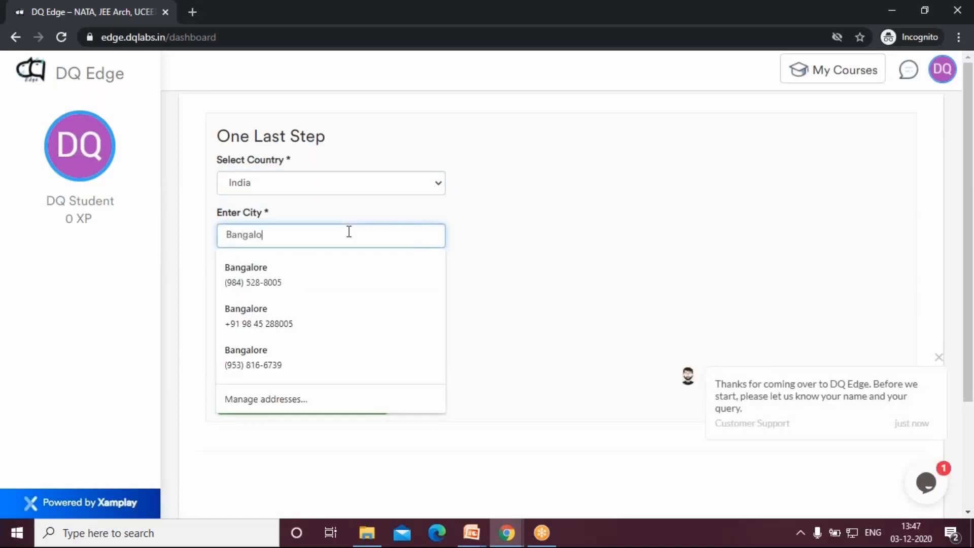
type("re")
left_click(508, 269)
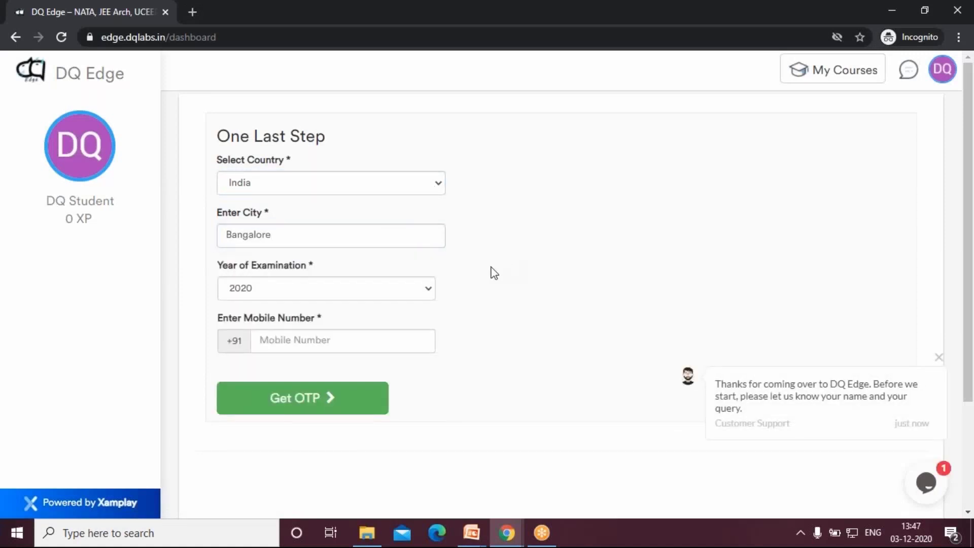
Set the year of examination to Later and start entering the mobile number
left_click(328, 293)
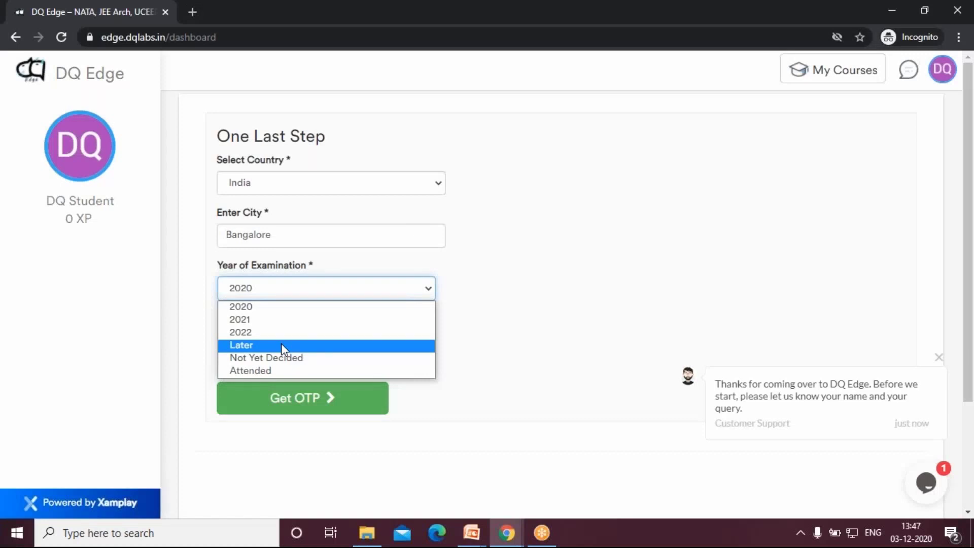
left_click(281, 344)
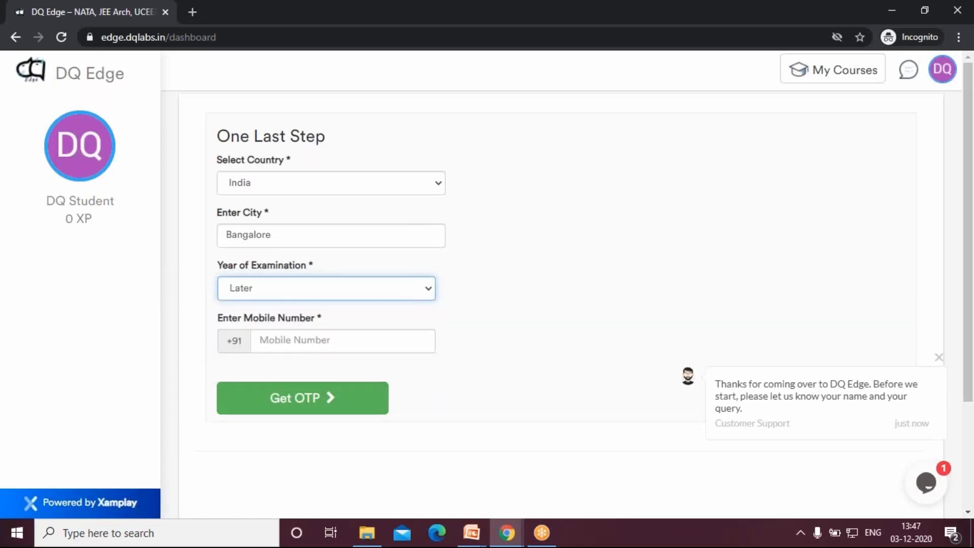
left_click(319, 339)
type("9")
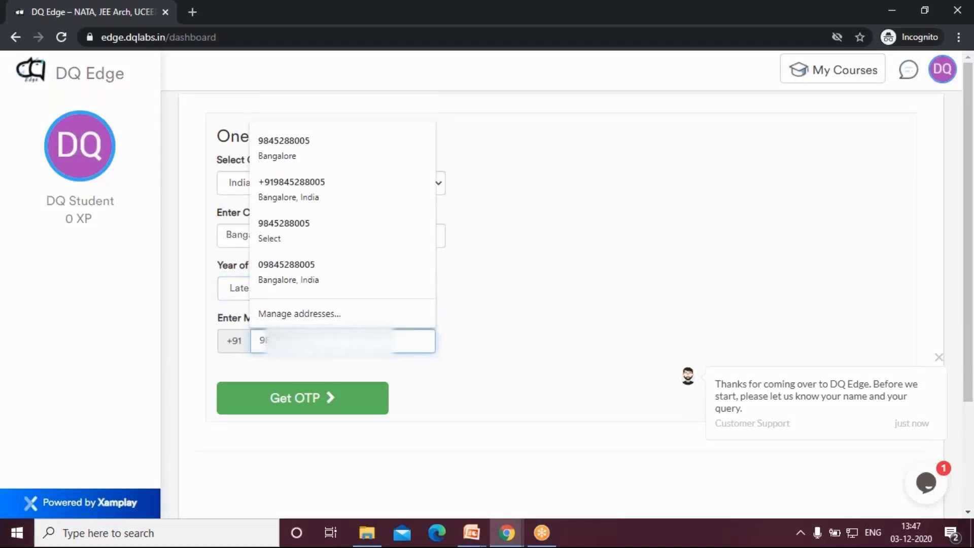
Request an OTP for the mobile number, enter the received code and verify it
left_click(300, 401)
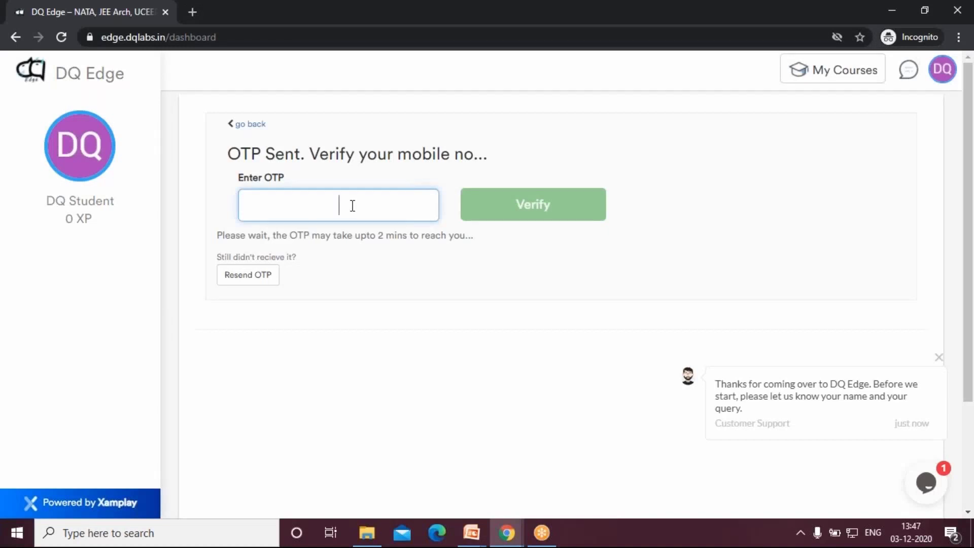
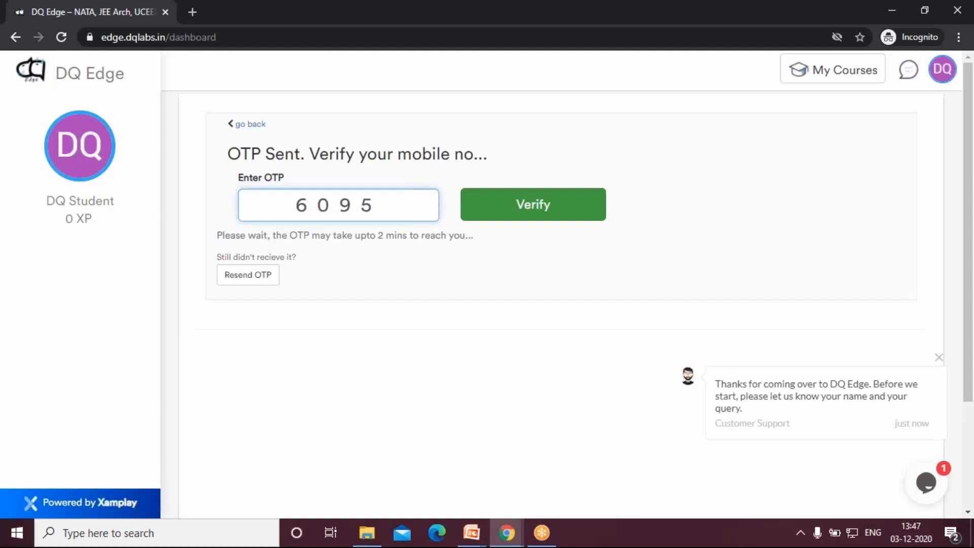
left_click(535, 211)
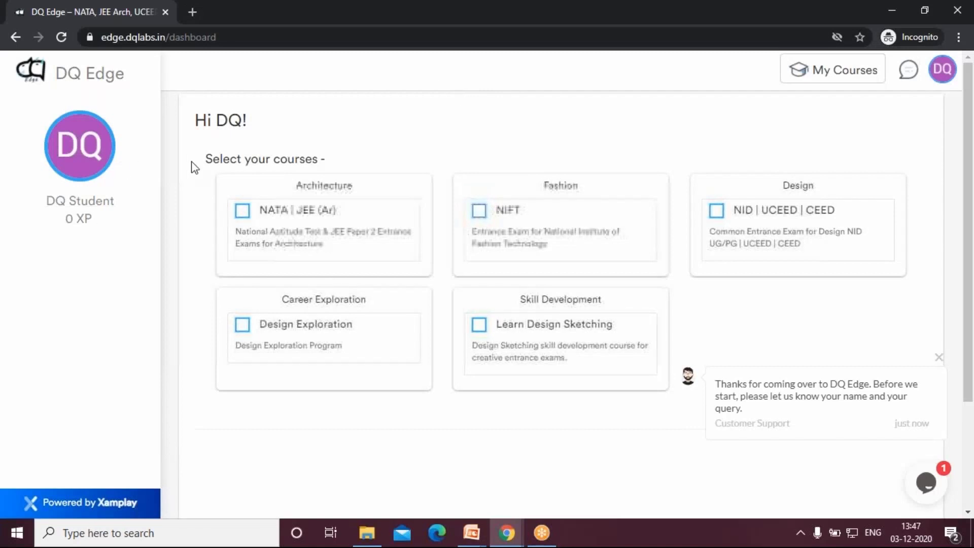
Tick Learn Design Sketching, start it with Let's Begin, and close the support chat popup
left_click_drag(195, 162, 345, 170)
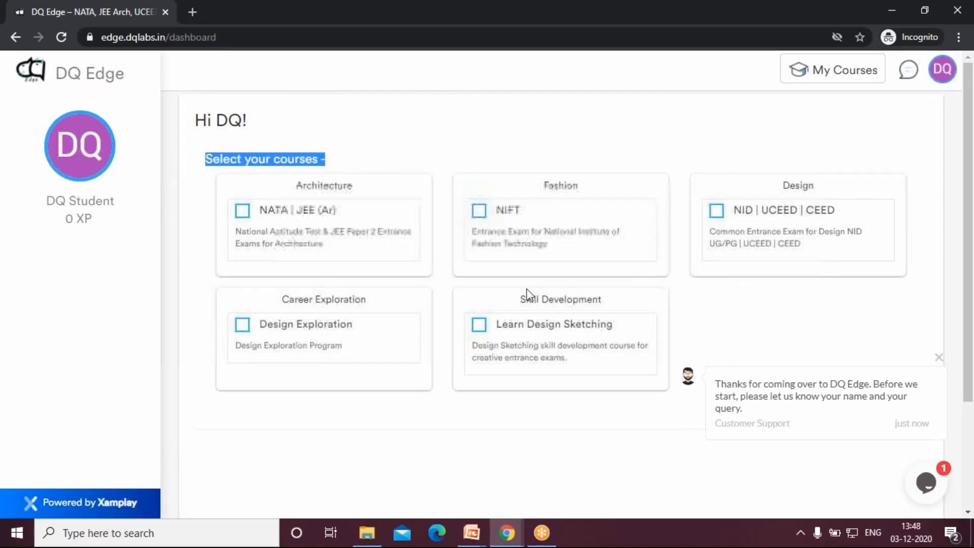
left_click(480, 326)
left_click(480, 327)
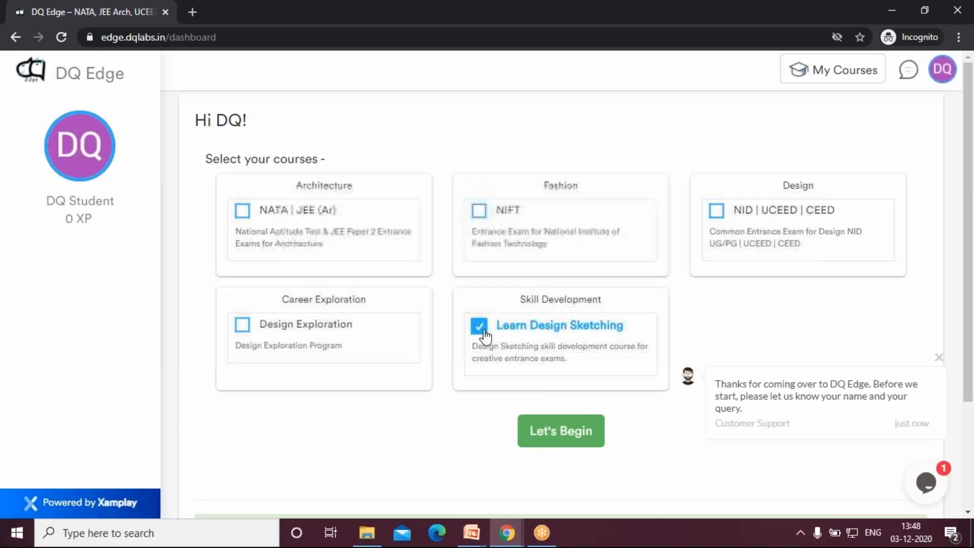
left_click(559, 434)
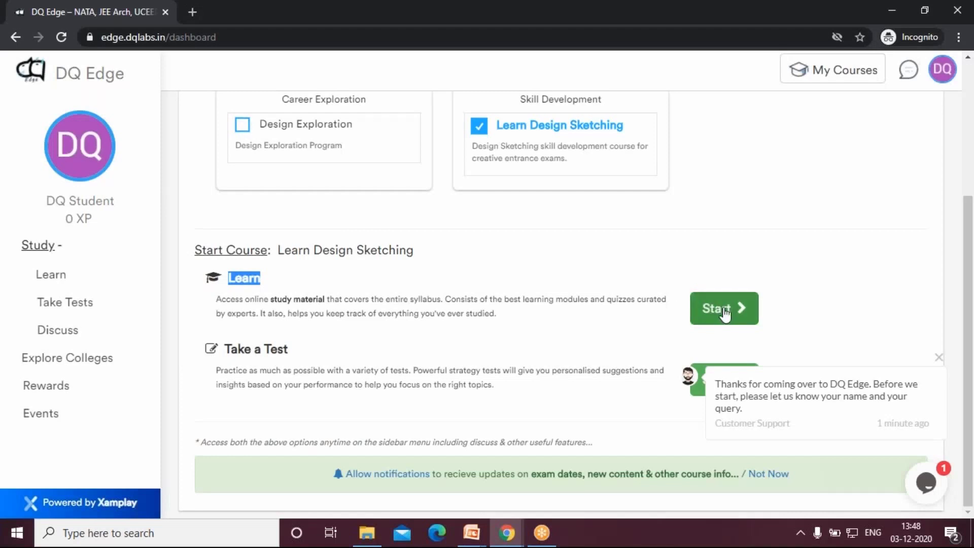
left_click(939, 357)
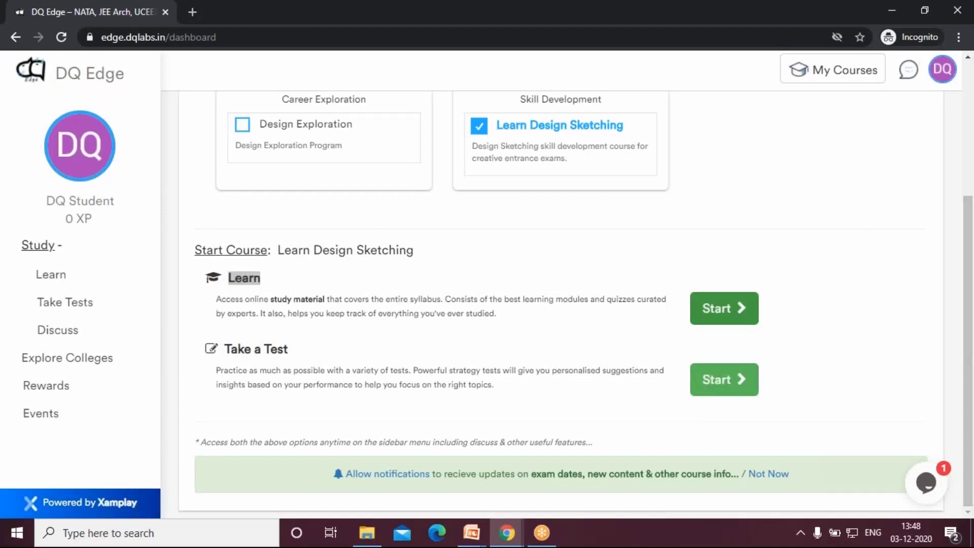
Open Learn and the 'Online Free Sketching Level 1 / Week 1 - Beat the Lockdown !' subject
left_click(53, 280)
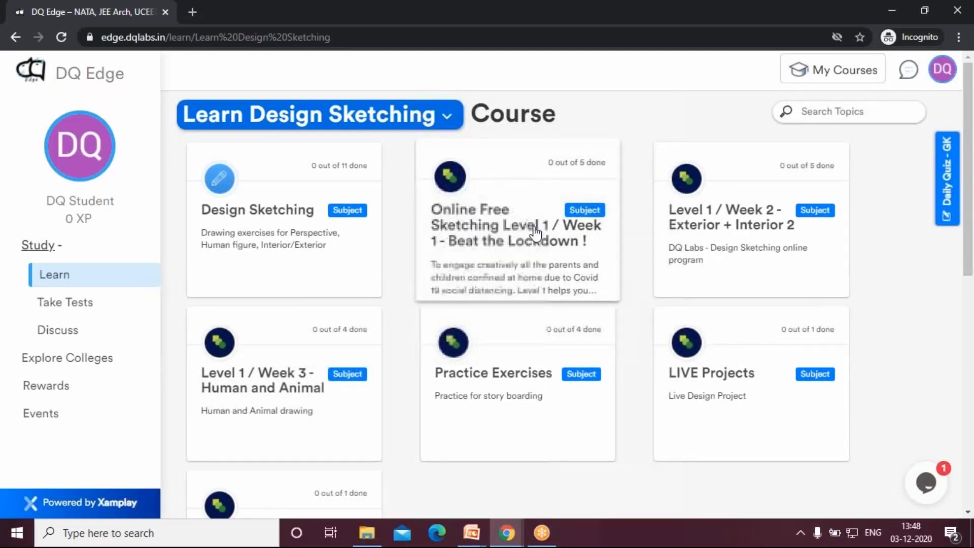
left_click(516, 239)
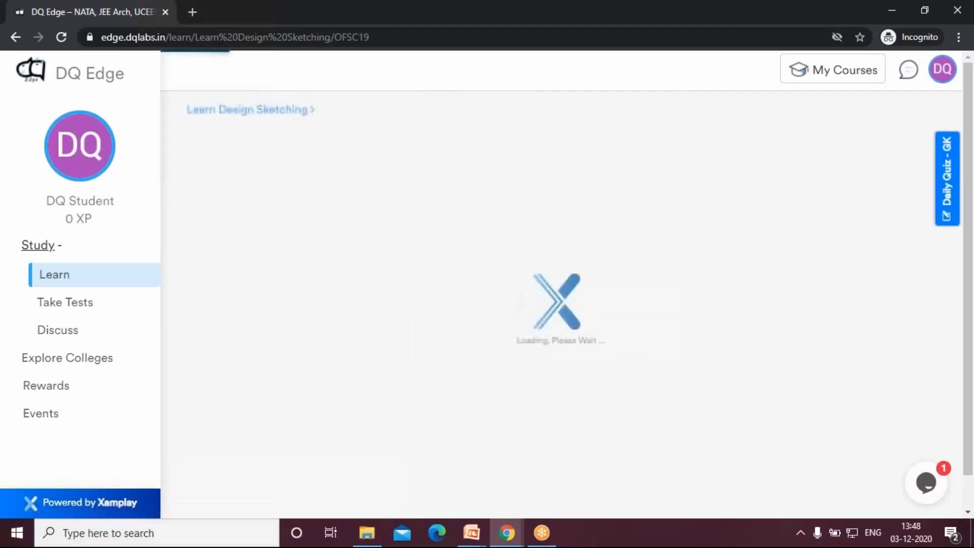
Open Day 1's Exercise 1 and scroll to its perspective sketch upload area
left_click(352, 211)
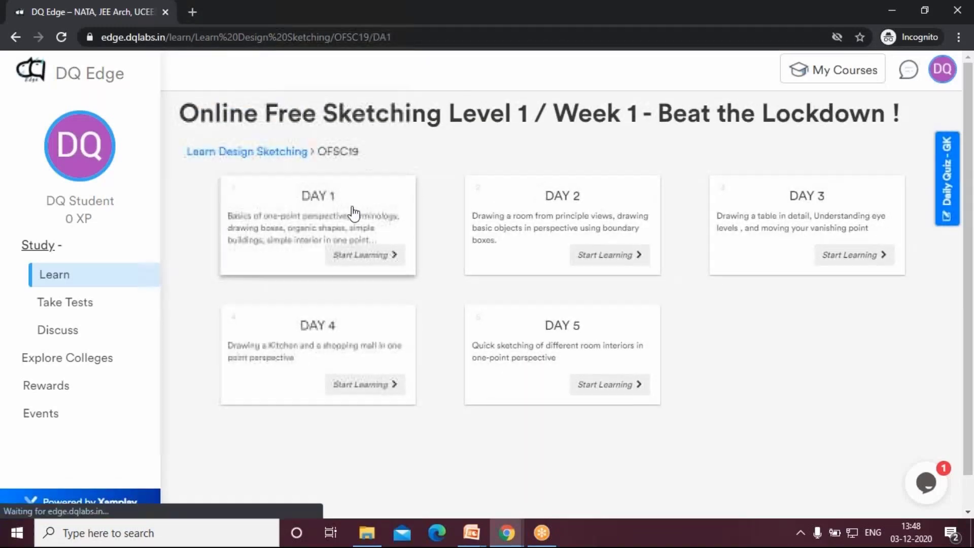
scroll(366, 205, "down", 5)
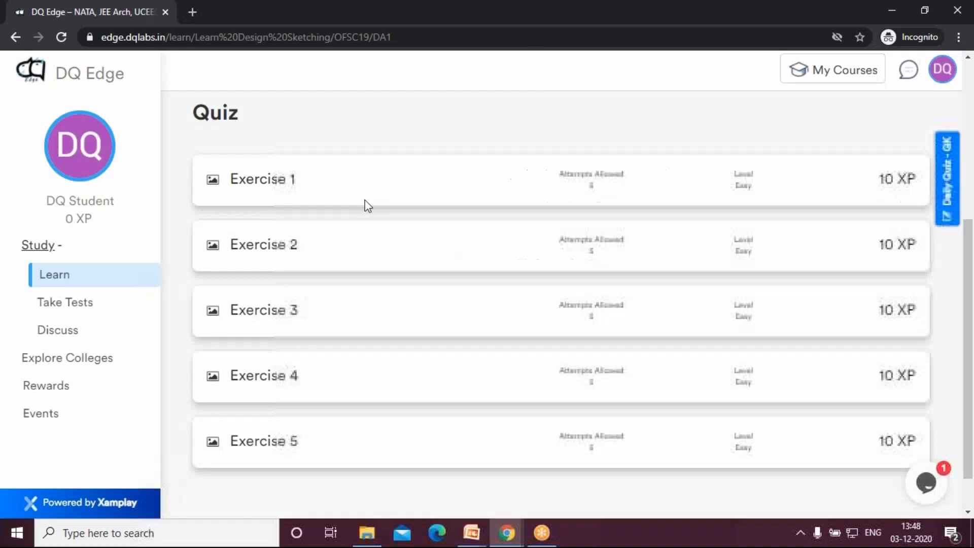
left_click(284, 192)
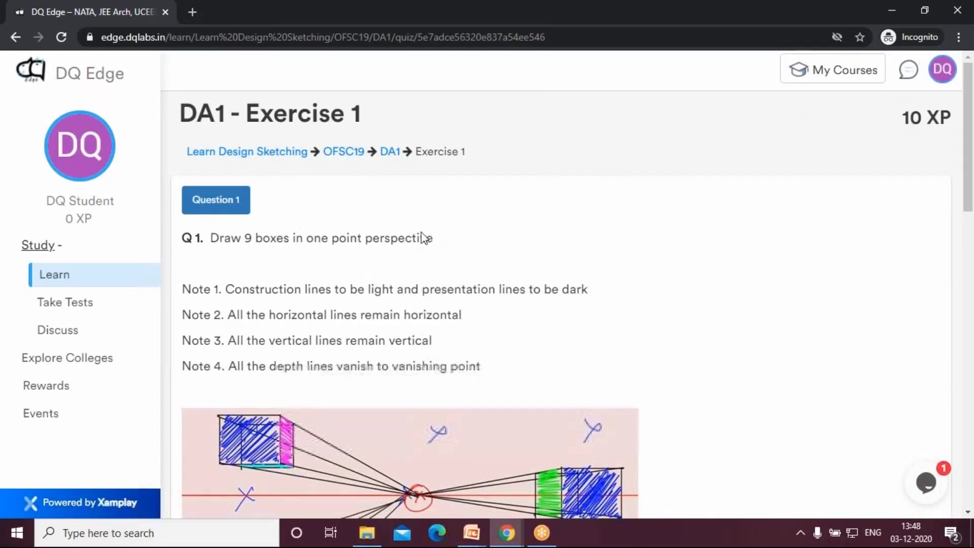
scroll(422, 237, "down", 8)
scroll(420, 167, "up", 6)
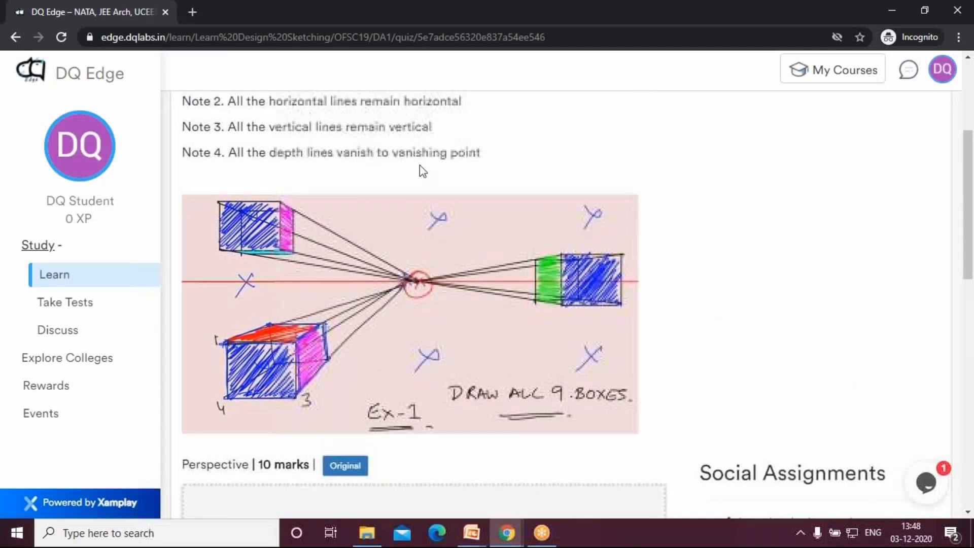
scroll(431, 284, "down", 6)
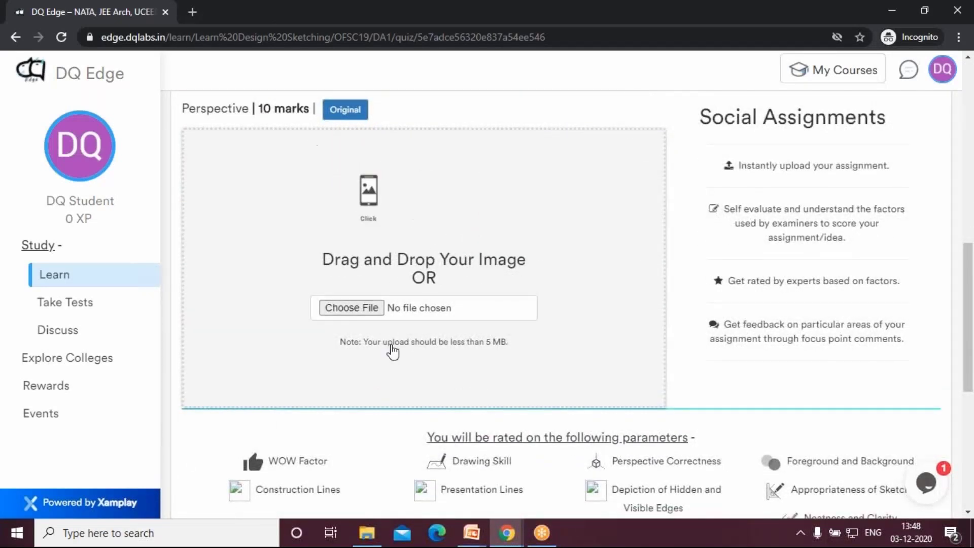
left_click(369, 309)
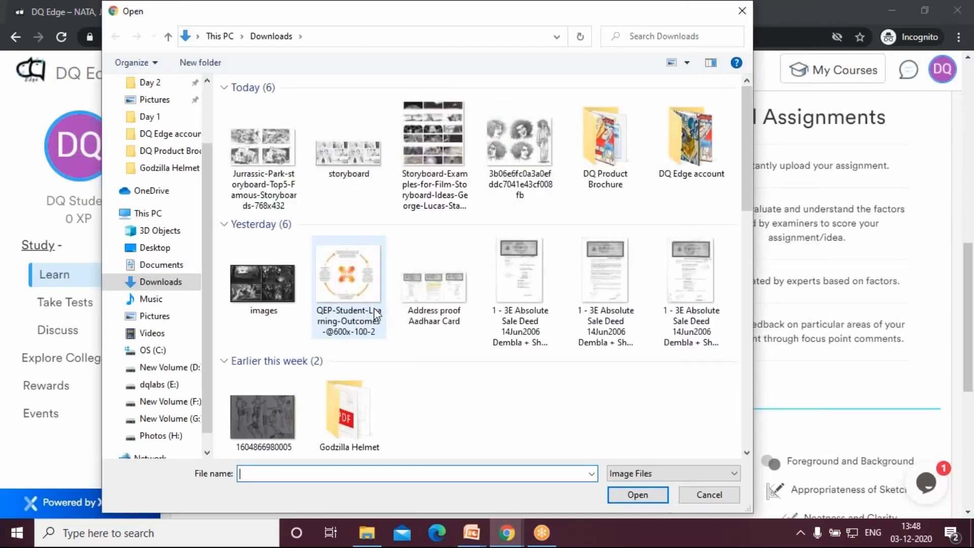
double_click(682, 147)
left_click(272, 133)
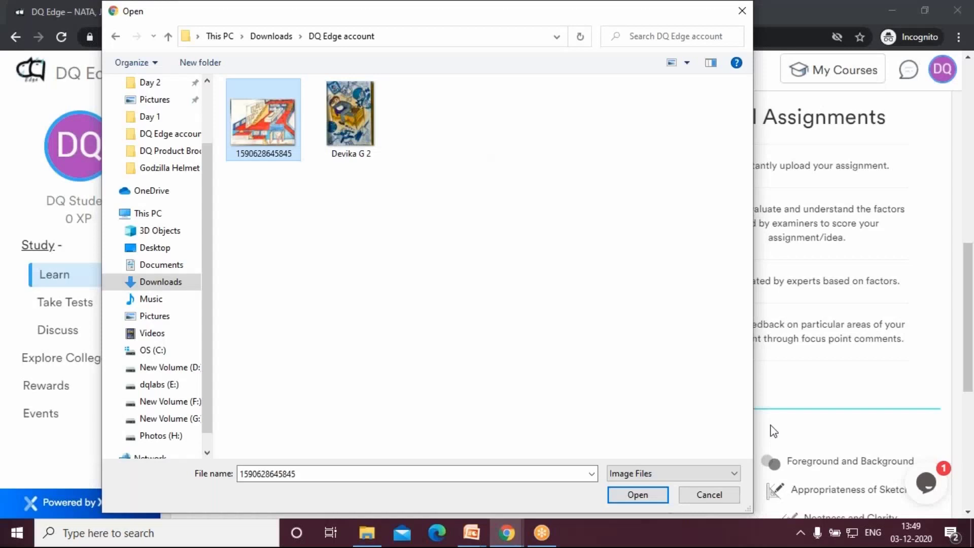
left_click(645, 495)
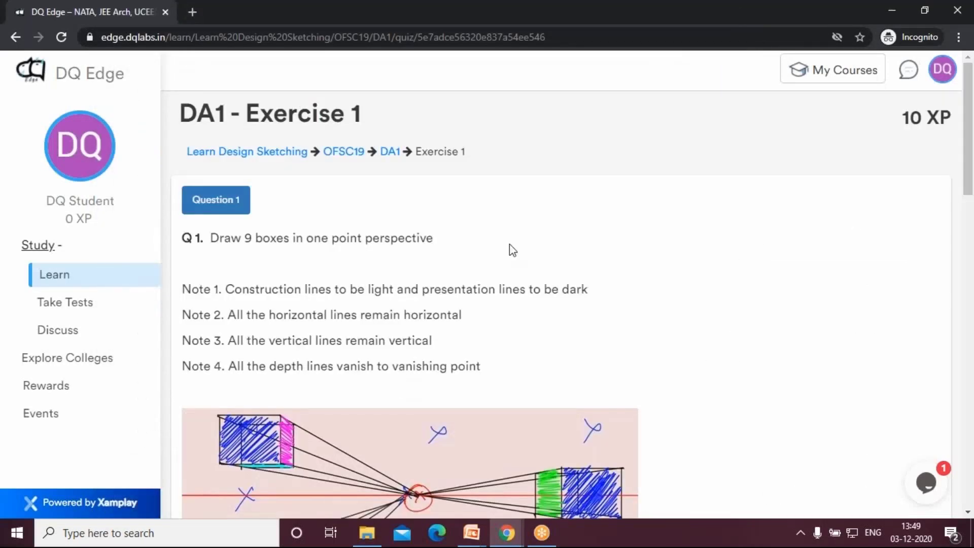
scroll(522, 238, "down", 10)
scroll(509, 244, "up", 4)
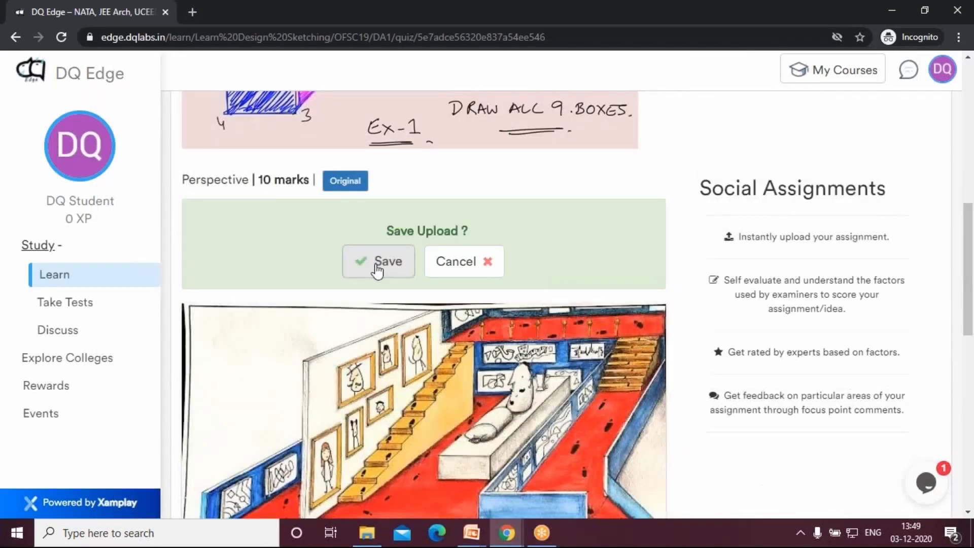
left_click(375, 263)
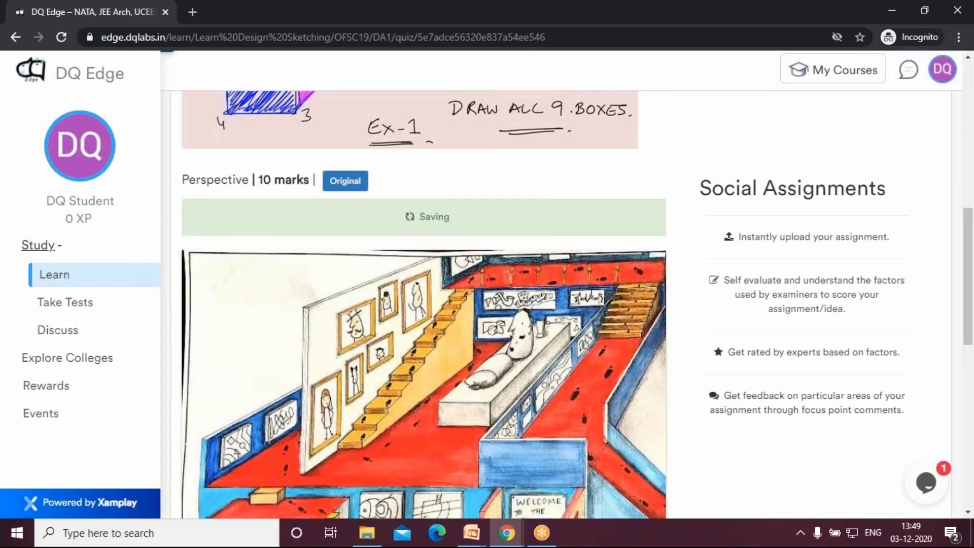
scroll(427, 262, "down", 5)
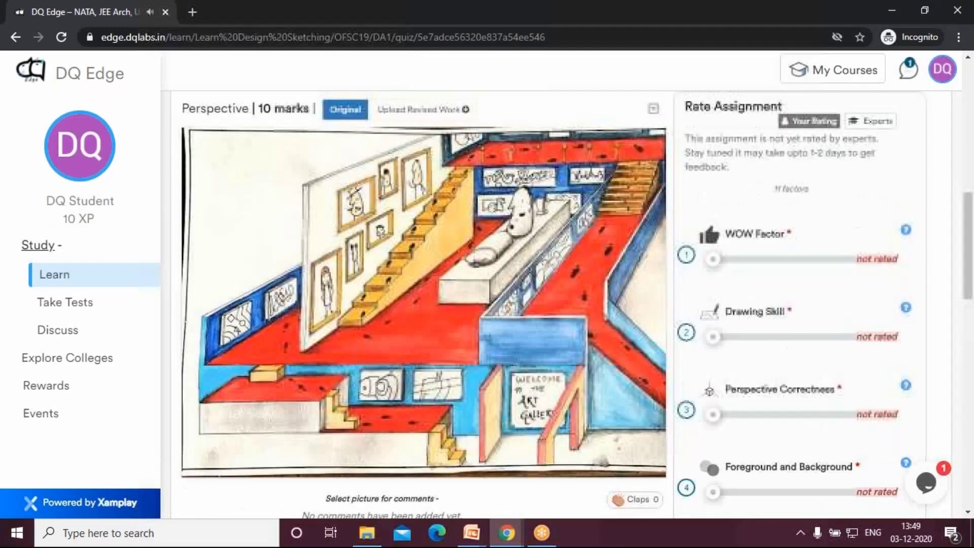
Rate WOW Factor 6, and Drawing Skill, Perspective, Foreground, Construction and Presentation Lines 8 each
scroll(808, 190, "down", 1)
left_click(802, 188)
left_click(830, 265)
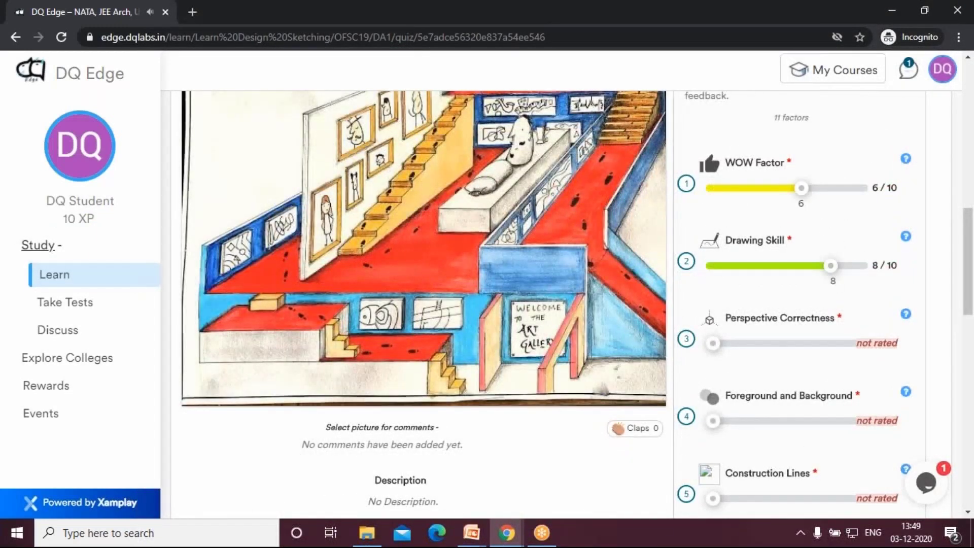
left_click(831, 343)
scroll(831, 343, "down", 4)
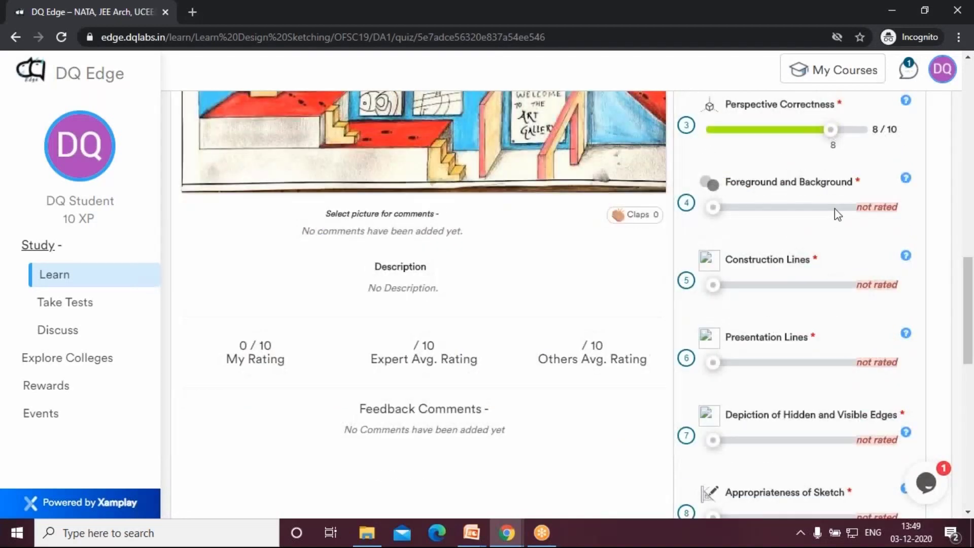
left_click(830, 207)
left_click(830, 284)
left_click(831, 362)
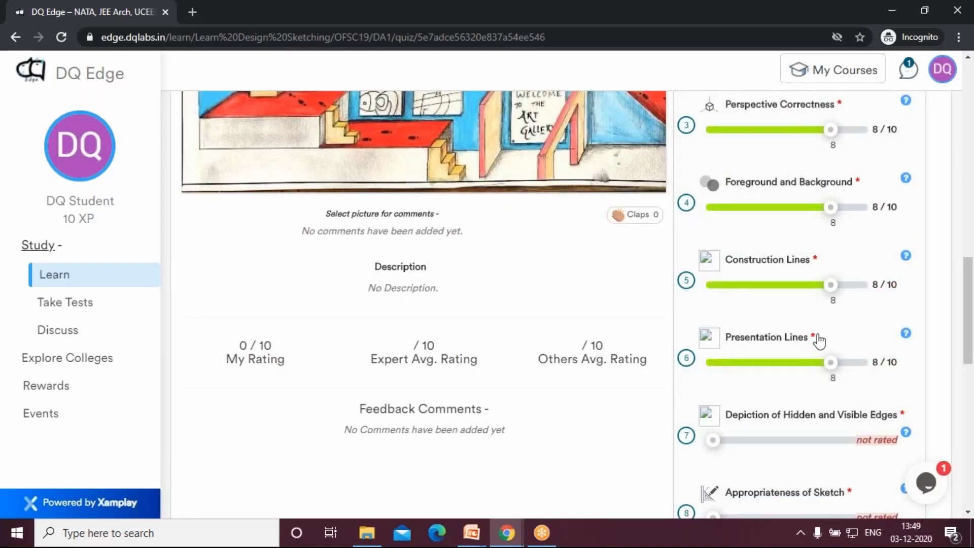
Rate Edges 9, Appropriateness 8, Neatness 9, Creative Ability 9 and Relevant Elements 8
scroll(817, 339, "down", 3)
left_click(845, 297)
left_click(832, 375)
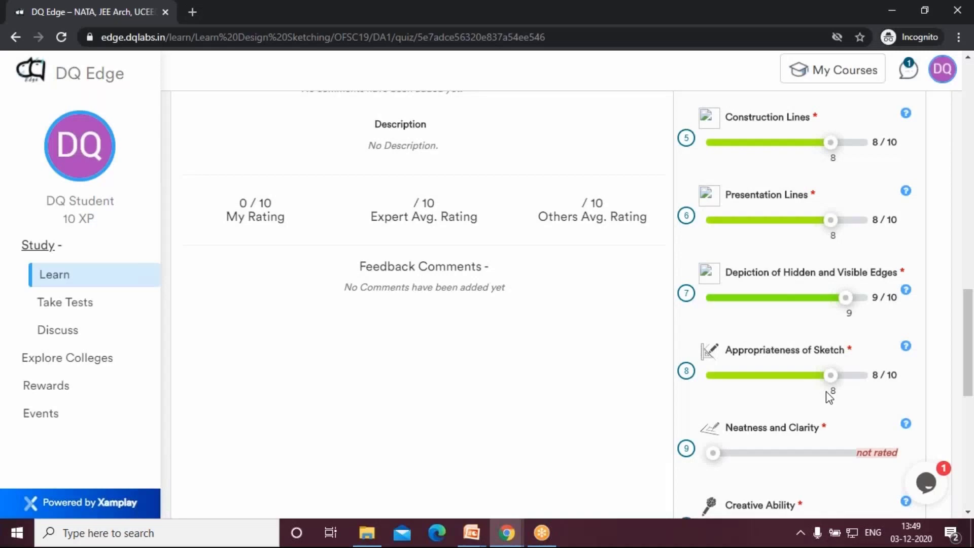
scroll(836, 377, "down", 3)
left_click(844, 311)
left_click(844, 388)
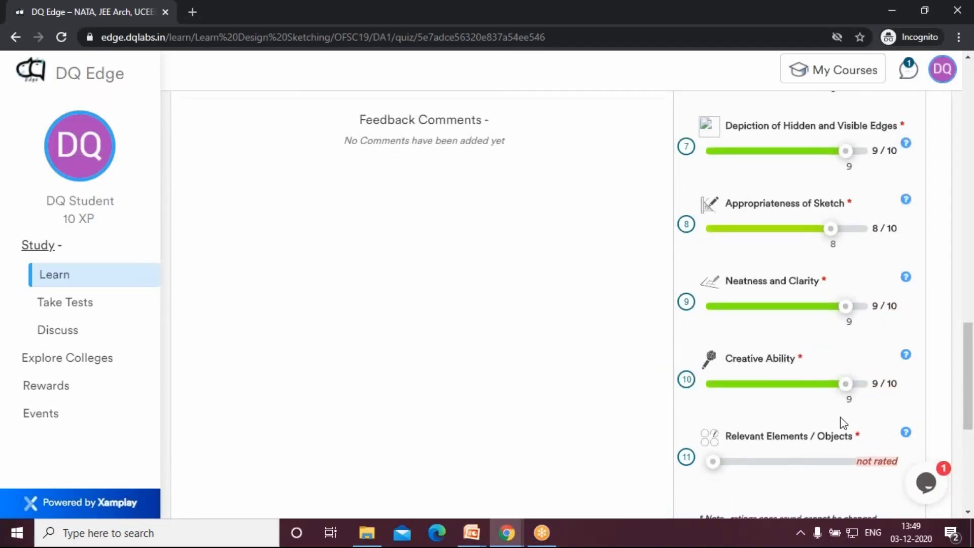
scroll(839, 354, "down", 3)
left_click(830, 323)
scroll(580, 336, "up", 10)
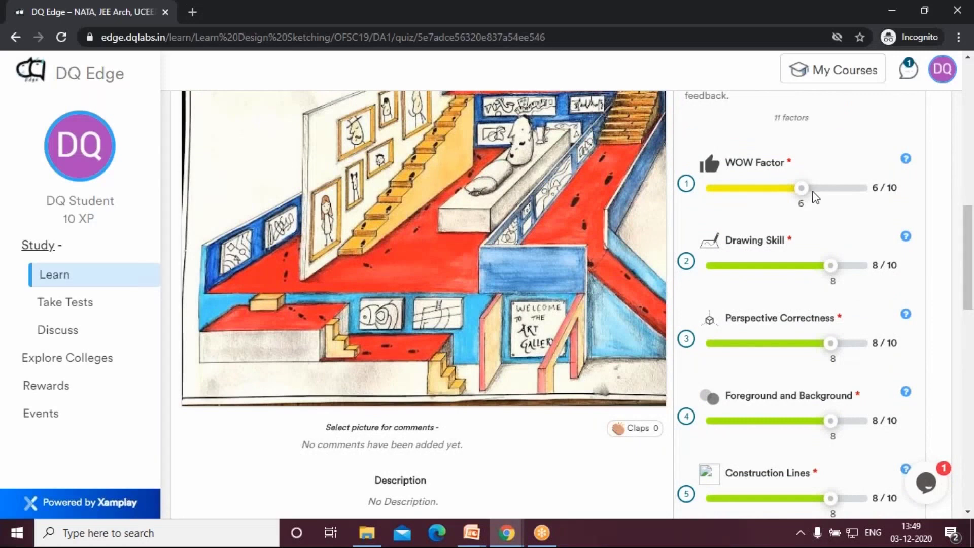
Post the comment 'Awesome sketch !' at the top-left of the submitted sketch
scroll(635, 330, "down", 3)
scroll(615, 363, "up", 3)
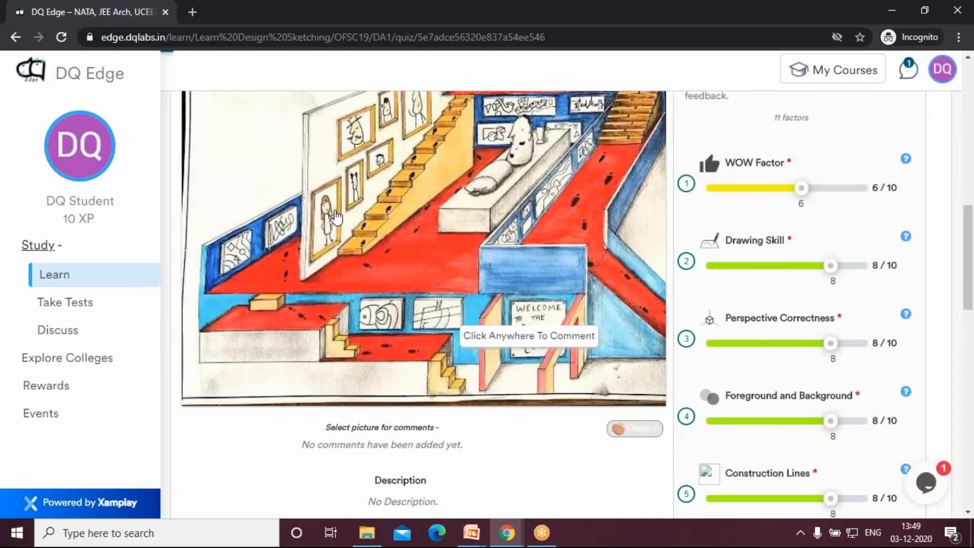
left_click(243, 125)
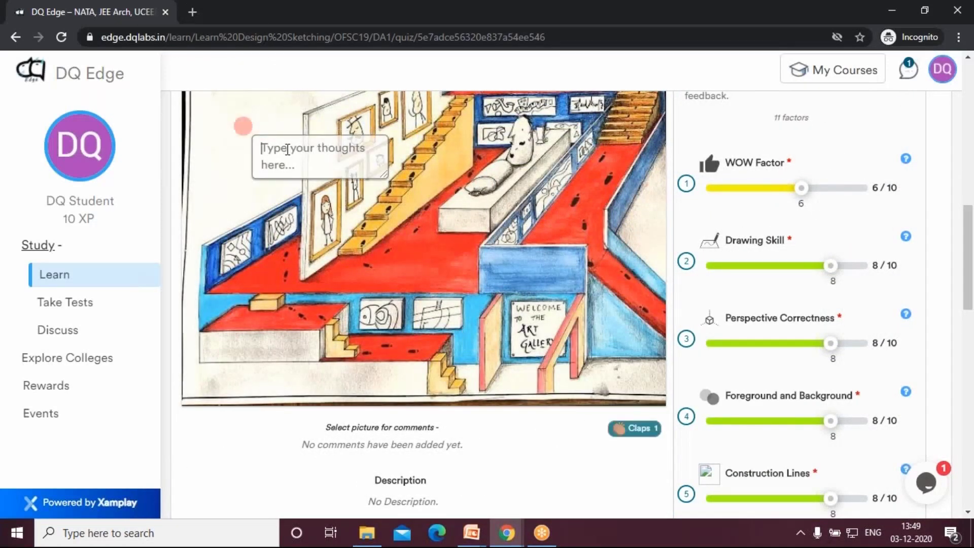
type("Awesome")
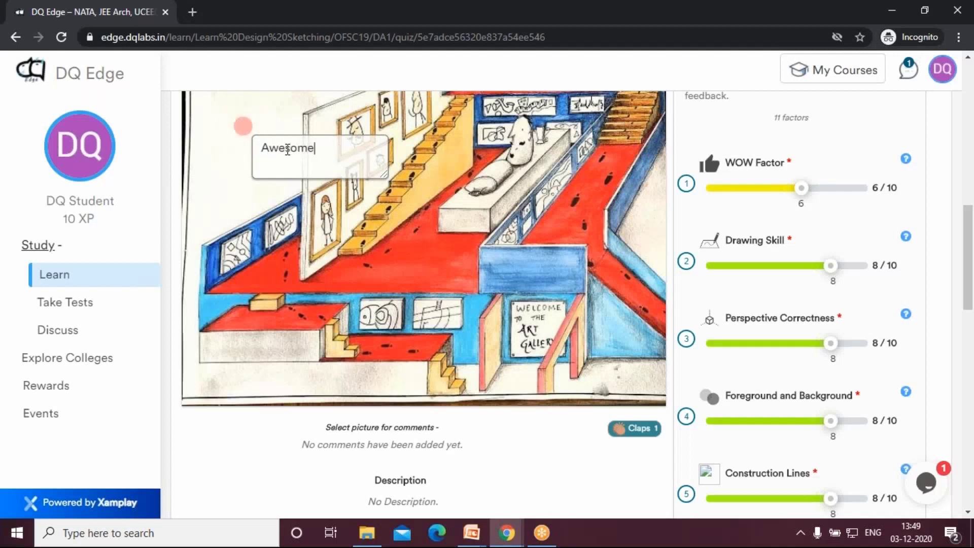
type(" sketch !")
key("Return")
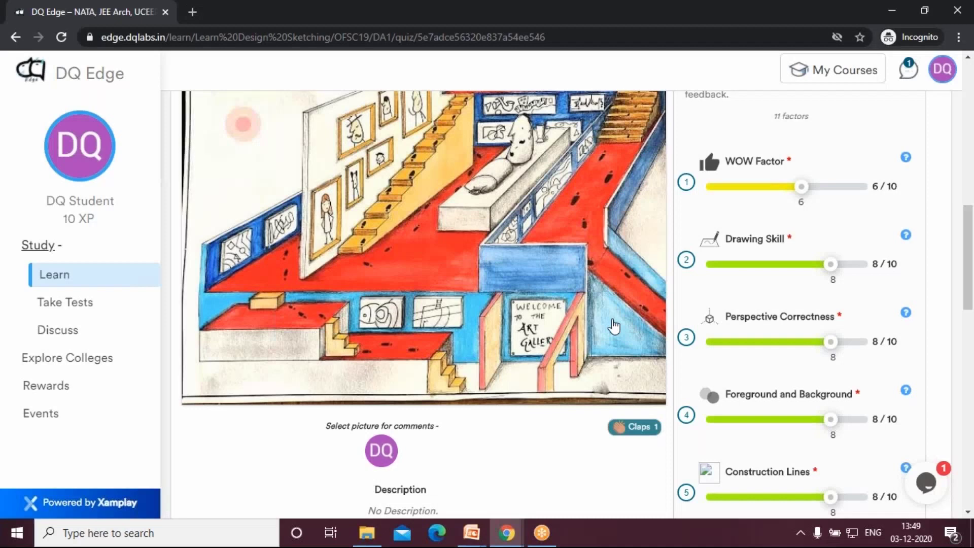
scroll(287, 150, "down", 12)
Submit the self-rating scores for an overall 8/10 and confirm the 10 XP completed badge at the top
left_click(789, 251)
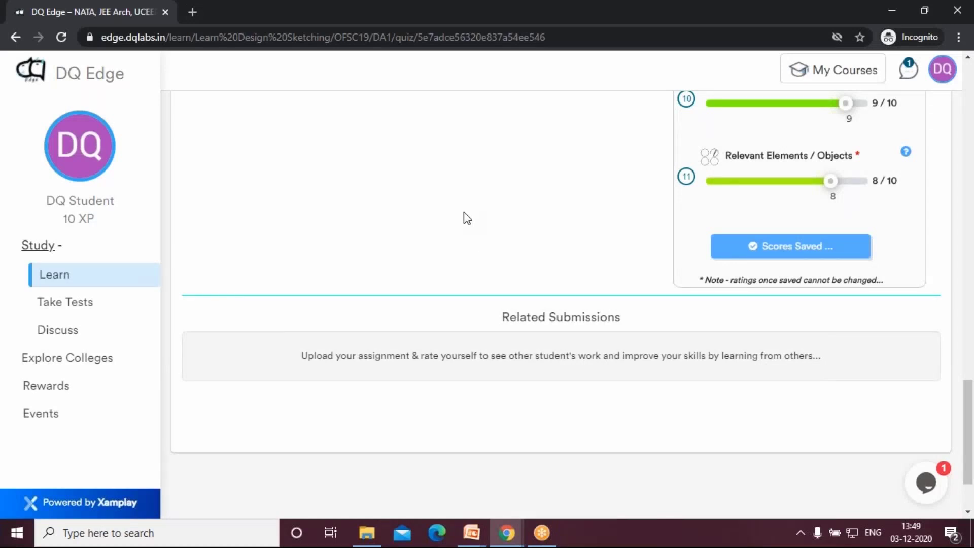
scroll(464, 212, "up", 10)
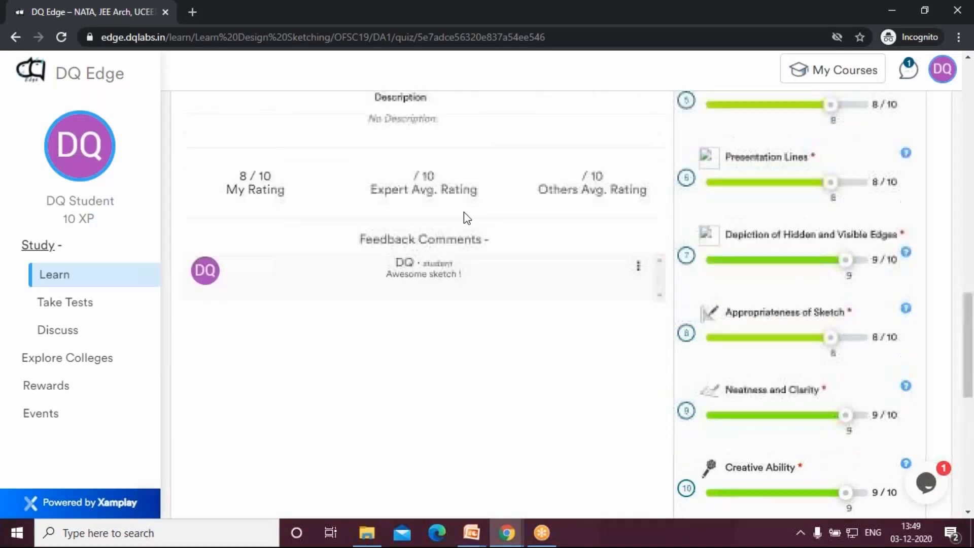
scroll(463, 211, "up", 8)
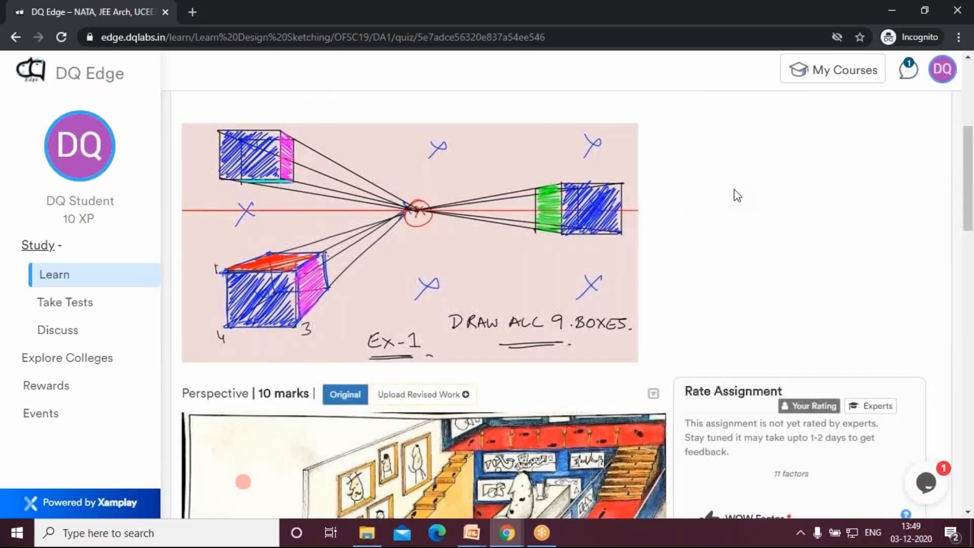
scroll(734, 190, "up", 5)
scroll(737, 193, "up", 1)
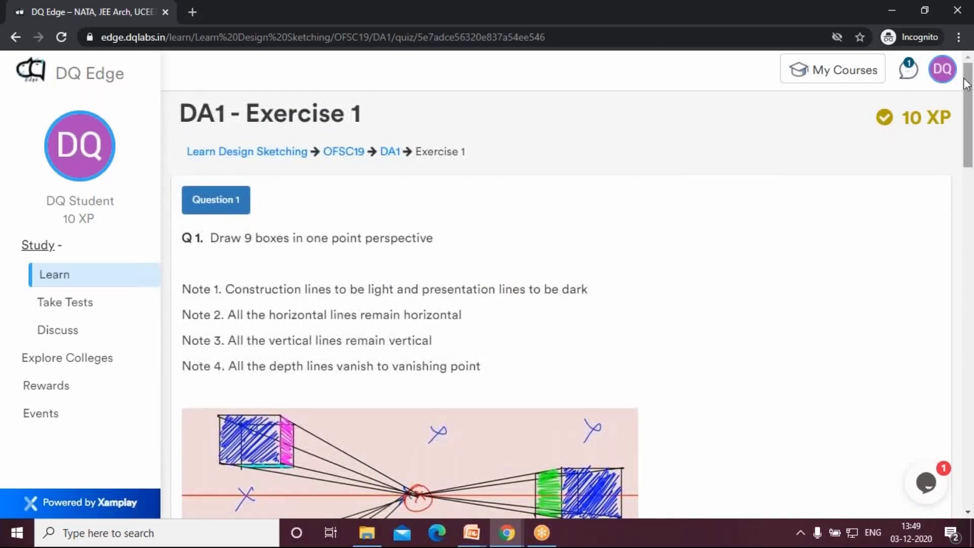